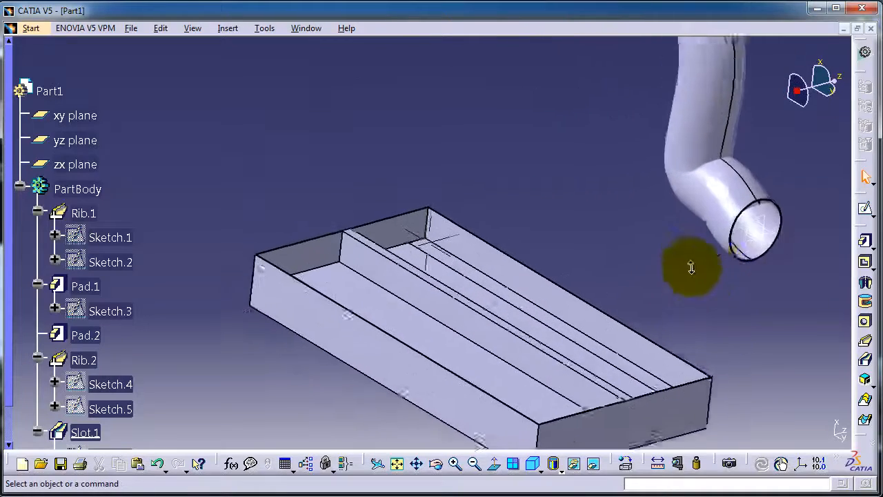
left_click(380, 256)
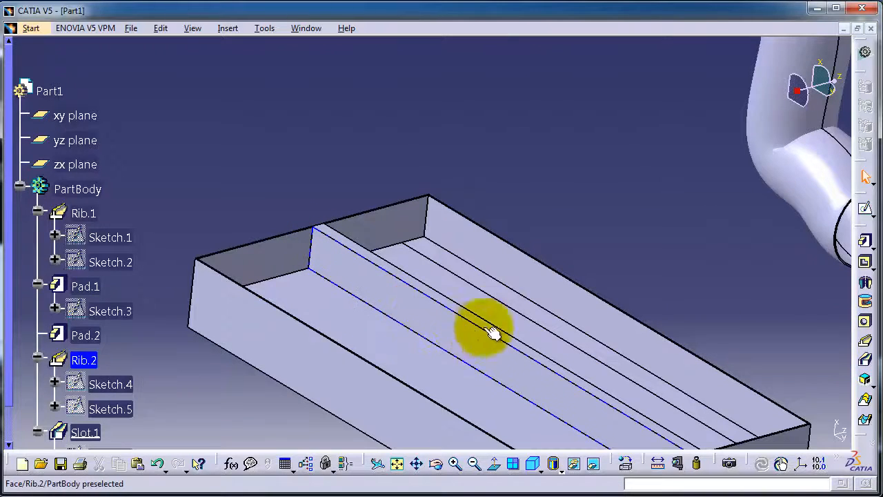
middle_click_drag(651, 321, 641, 207)
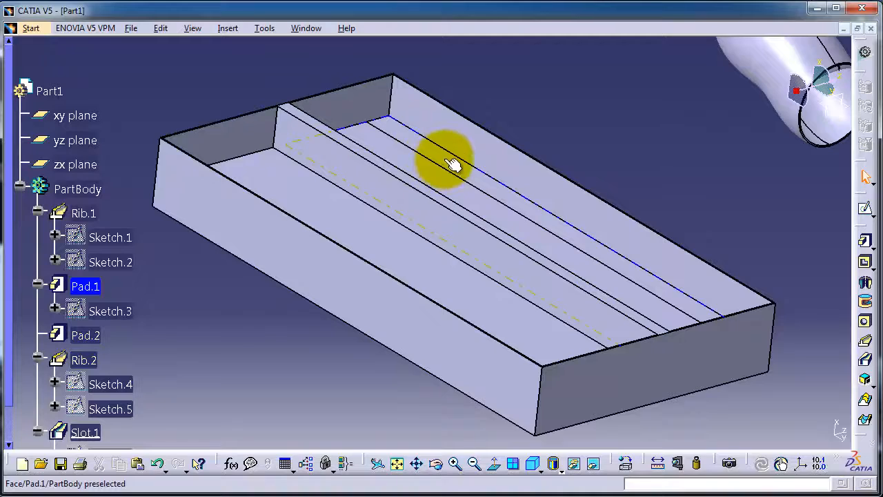
middle_click_drag(384, 198, 358, 229)
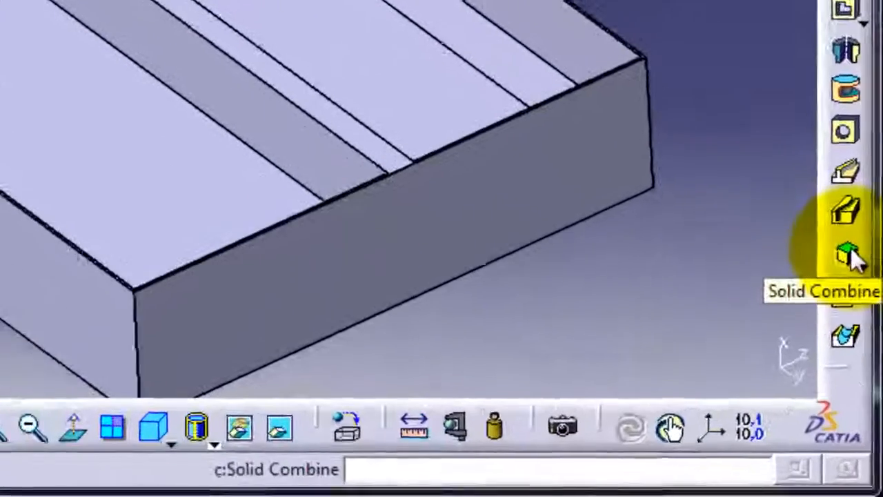
left_click(864, 267)
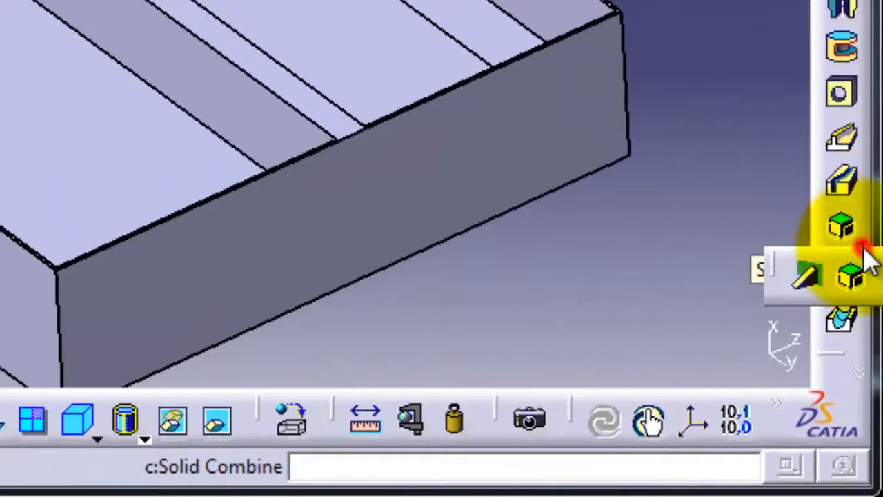
left_click(811, 280)
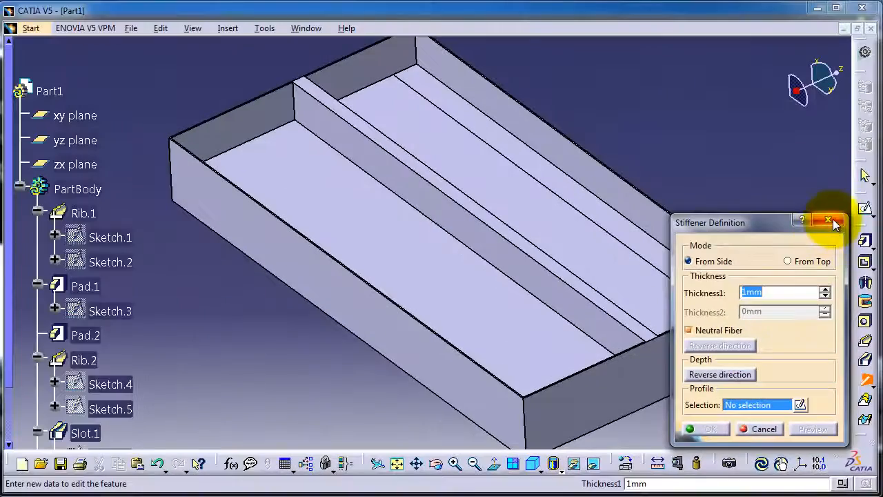
left_click(830, 221)
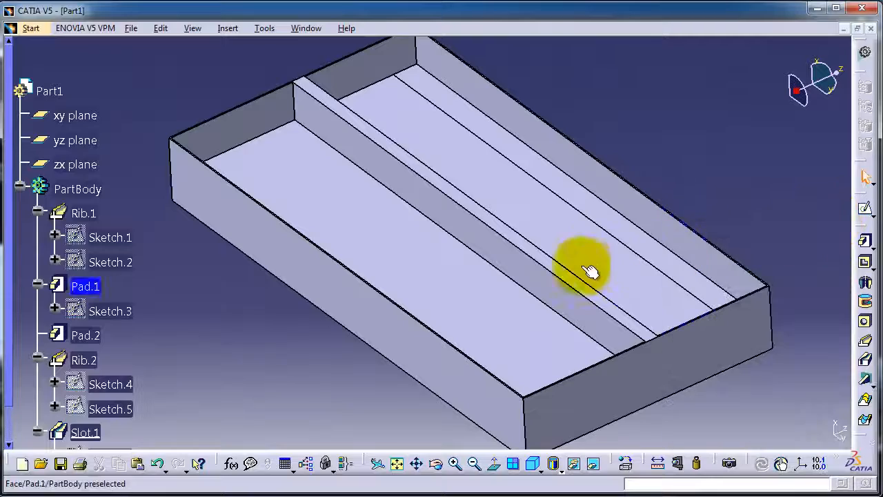
mouse_move(445, 213)
middle_mouse_down()
mouse_move(469, 188)
mouse_move(471, 200)
mouse_move(469, 165)
mouse_move(427, 162)
mouse_move(461, 221)
middle_mouse_up()
left_click(471, 199)
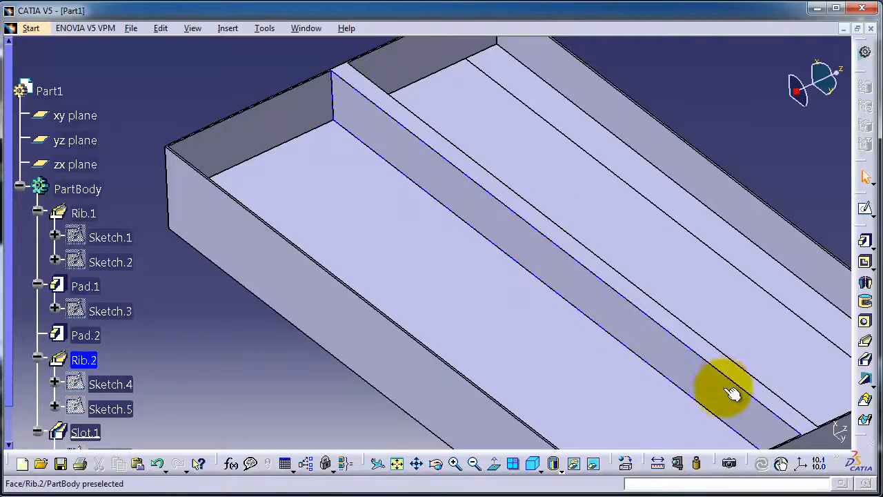
middle_click_drag(729, 388, 686, 266)
scroll(734, 353, "down", 2)
middle_click_drag(724, 344, 429, 242)
middle_click_drag(406, 169, 702, 362)
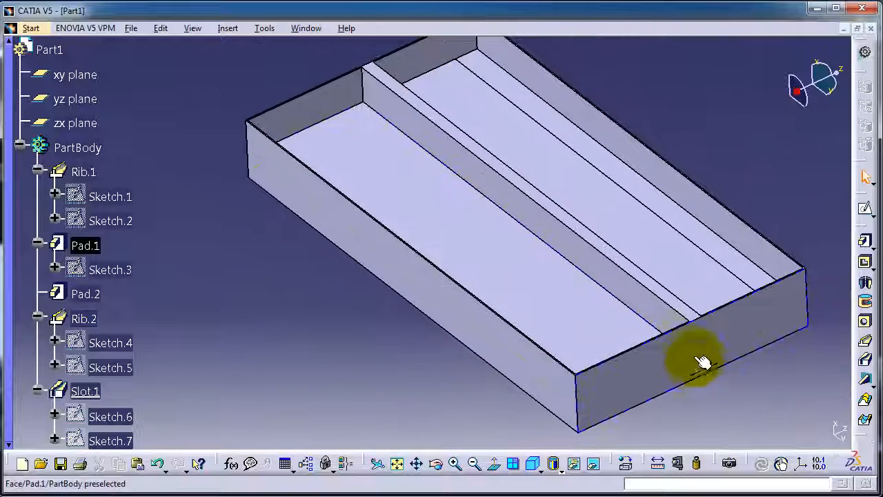
- Open a sketch on the top face of the tray's long divider wall
left_click(682, 310)
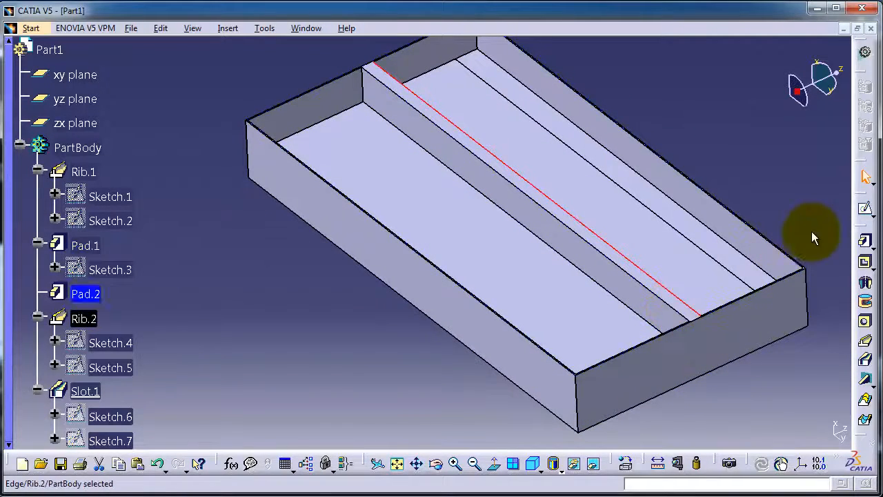
left_click(864, 207)
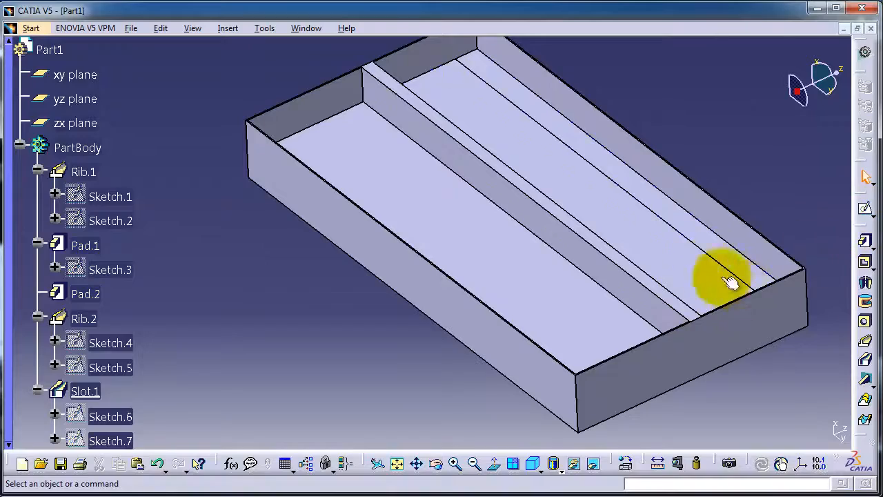
middle_click_drag(710, 266, 694, 195)
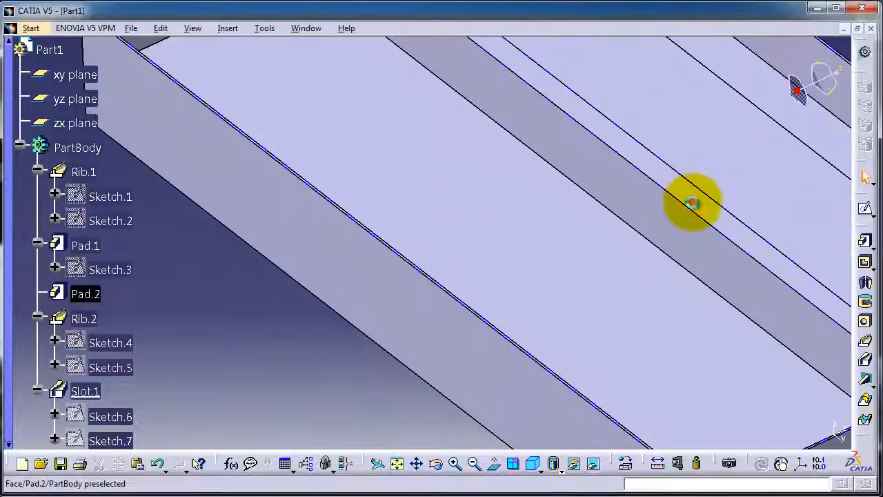
left_click(692, 202)
left_click(867, 212)
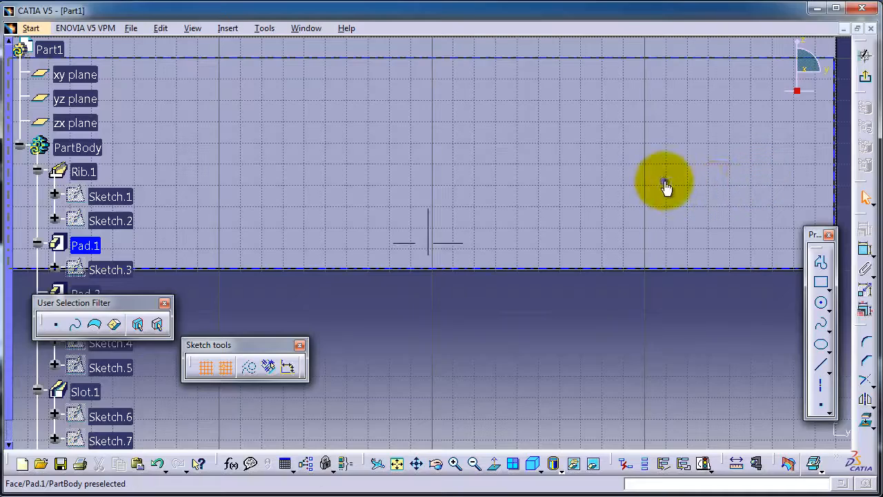
middle_click_drag(664, 183, 666, 219)
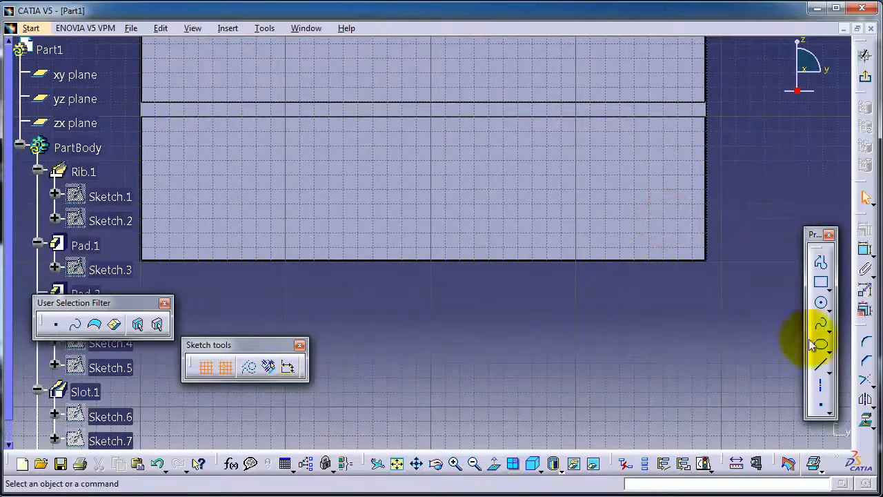
- Draw a line about 390 mm long parallel to the divider, spanning the open compartment from end wall to end wall, and finish the sketch
left_click(820, 365)
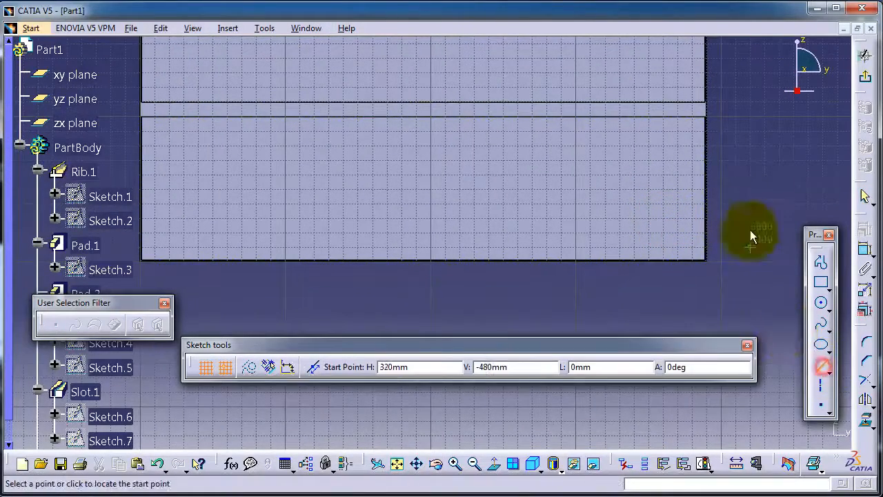
left_click(707, 176)
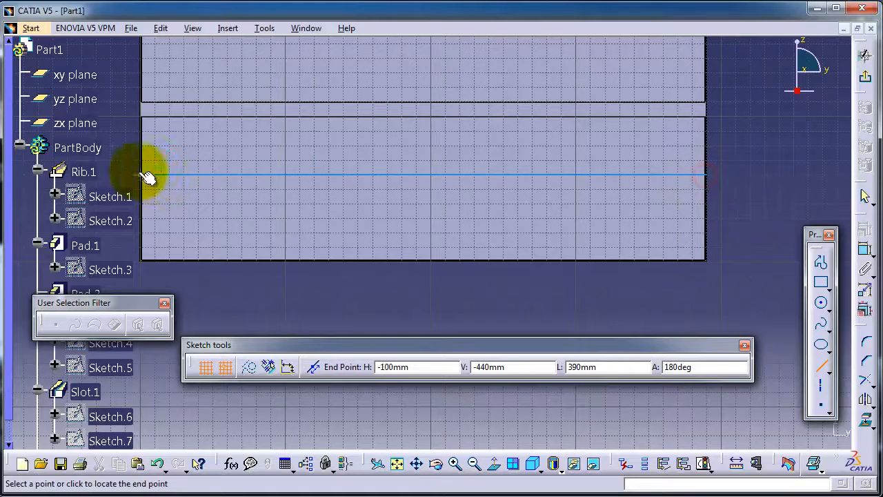
left_click(139, 173)
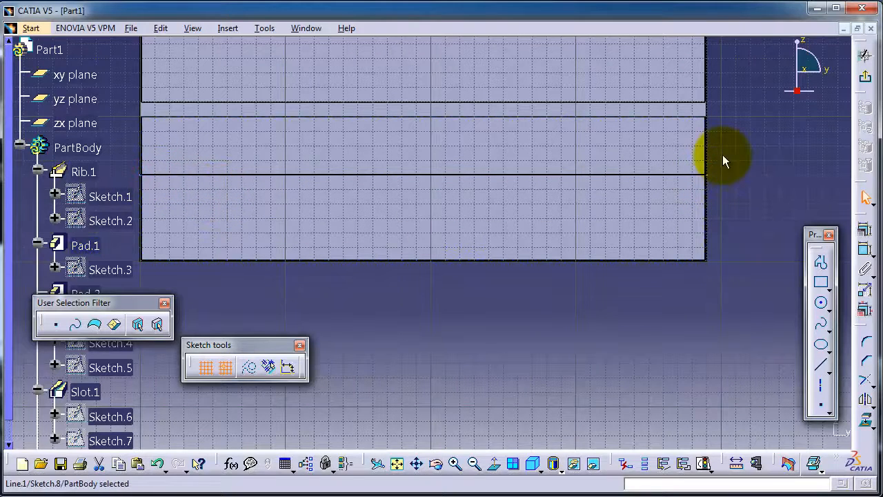
left_click(865, 81)
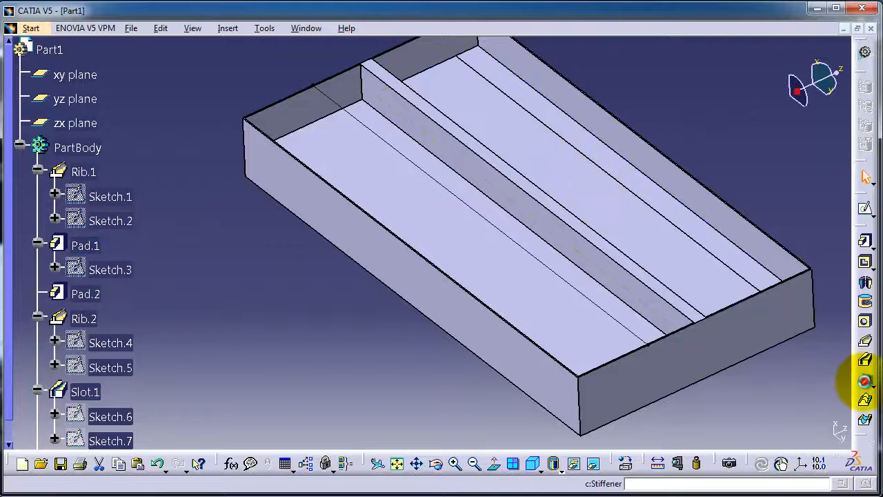
- Start a stiffener from the new line sketch and set its mode to From Top
left_click(865, 381)
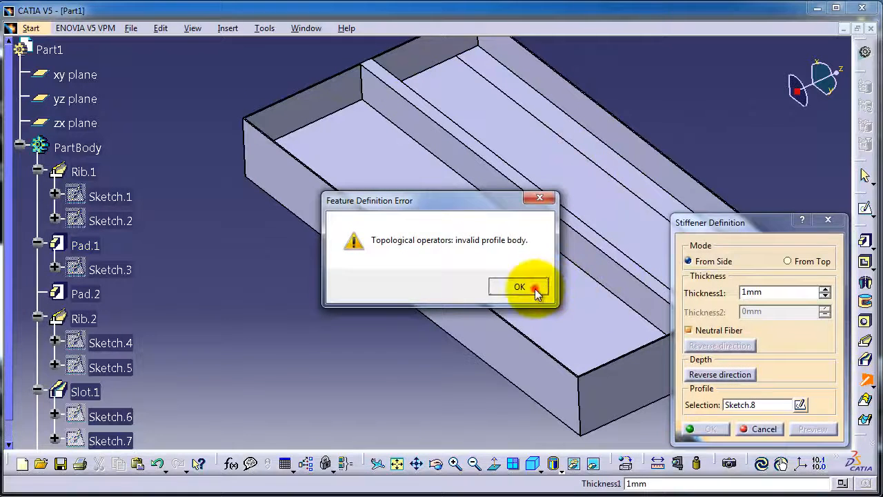
left_click(519, 287)
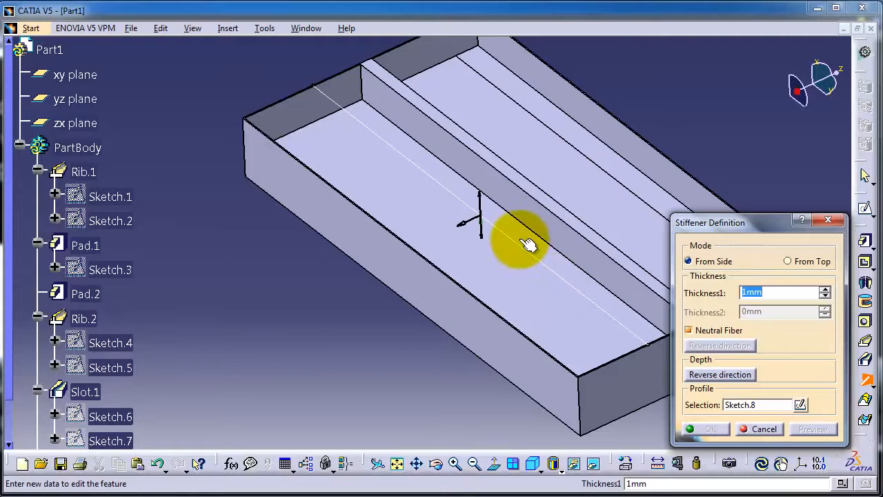
left_click(787, 261)
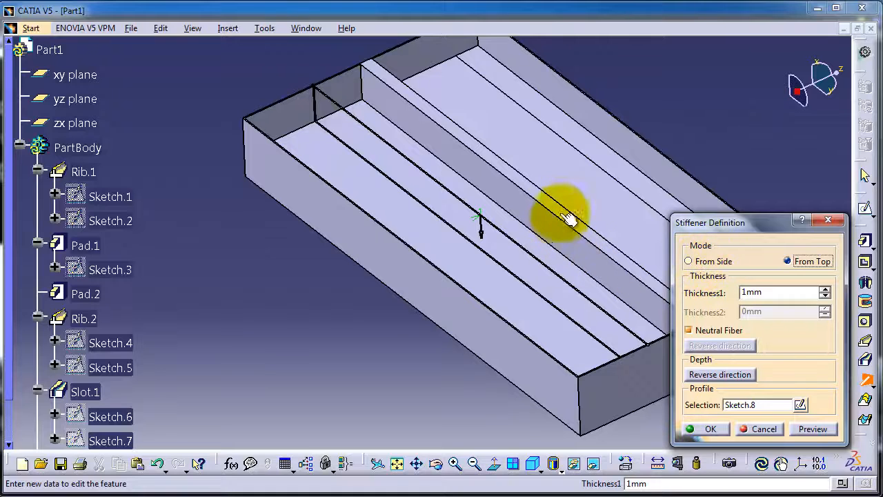
middle_click_drag(556, 213, 506, 213)
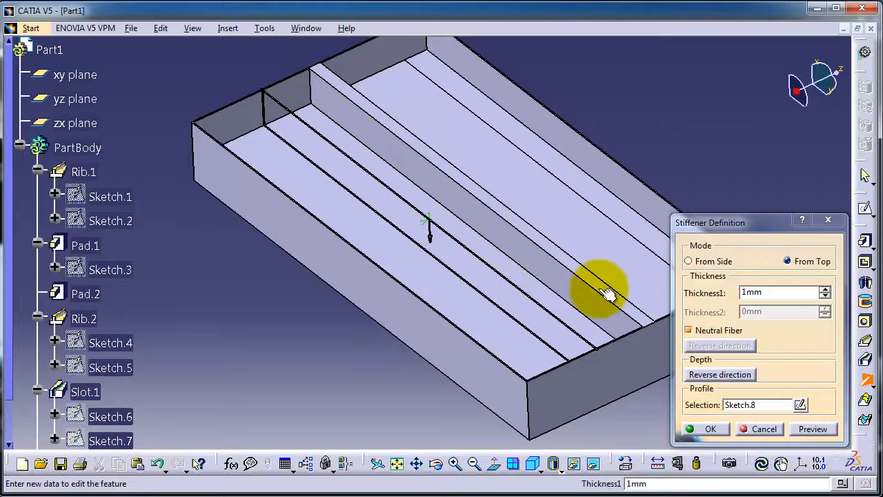
- Preview the stiffener with a 5 mm thickness, and create it with Thickness1 set to 10 mm
double_click(765, 292)
type("5")
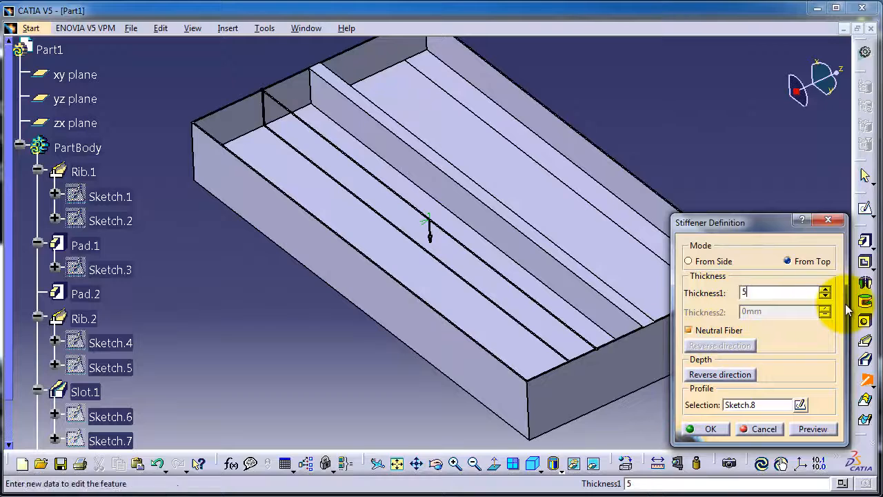
left_click(815, 428)
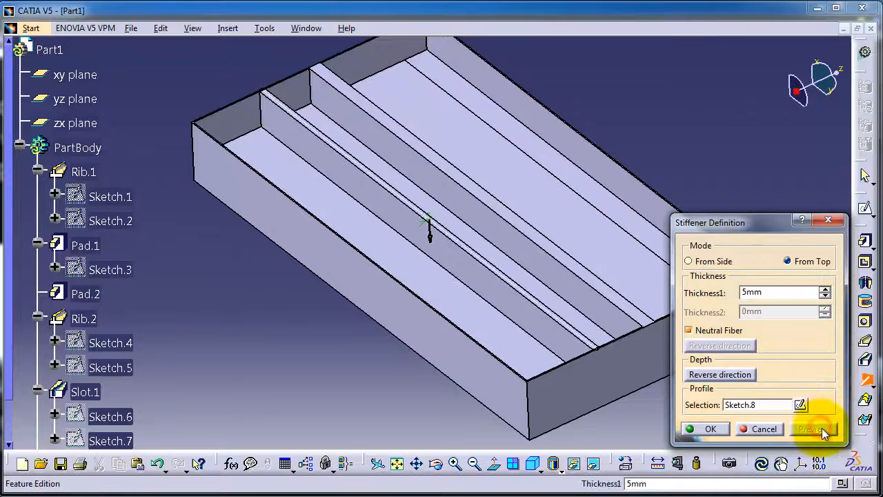
double_click(784, 292)
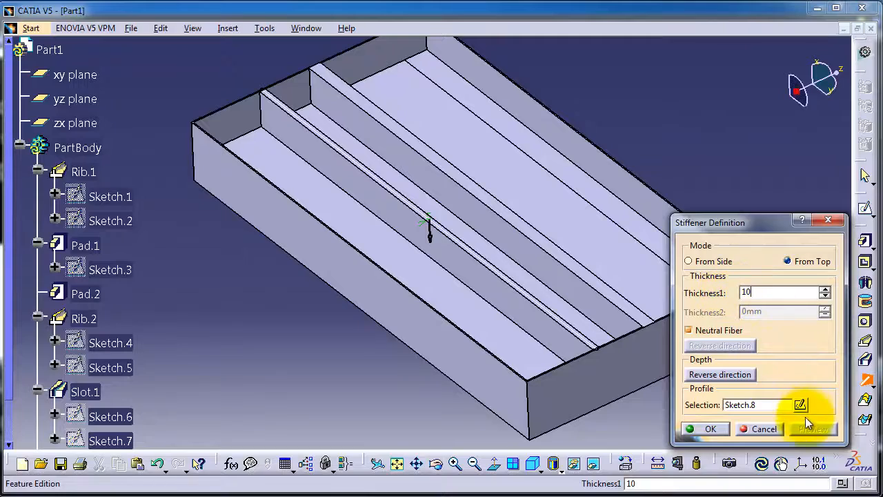
left_click(701, 429)
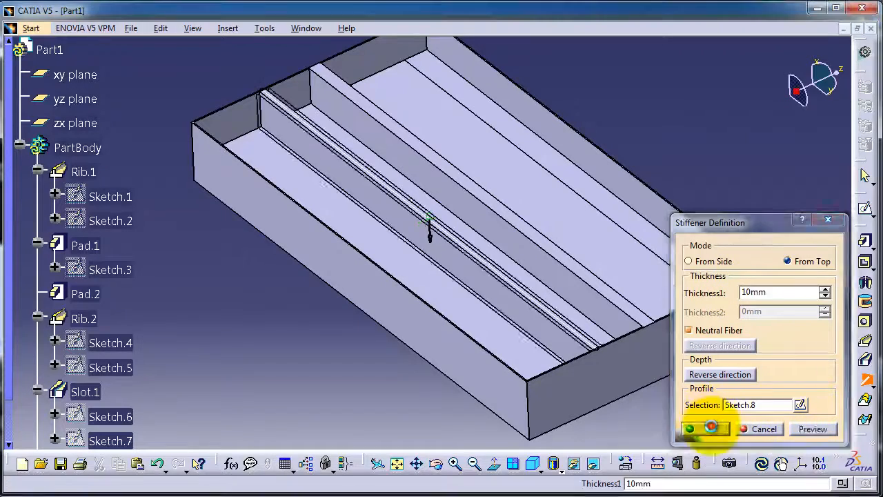
middle_click_drag(536, 197, 535, 134)
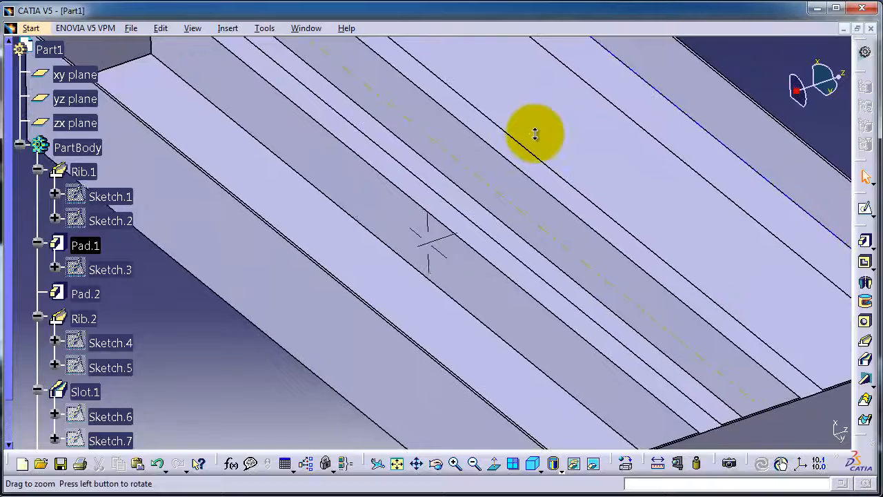
middle_click_drag(559, 241, 574, 272)
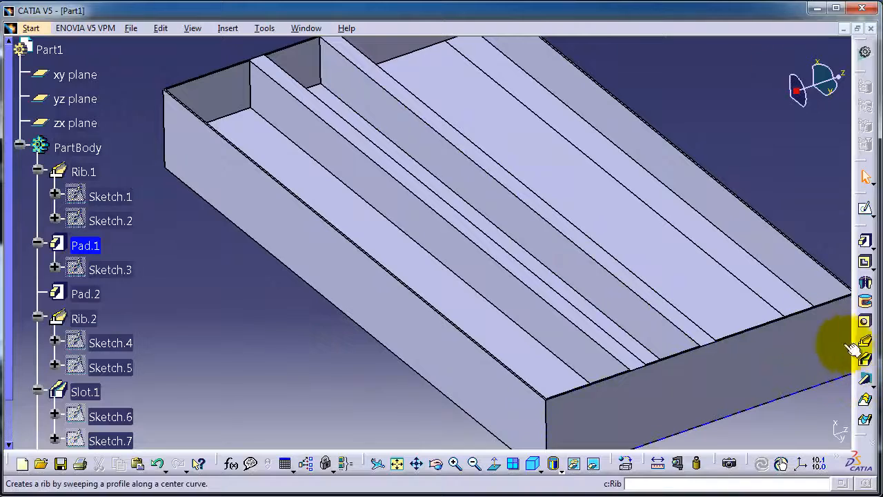
middle_click_drag(369, 231, 193, 256)
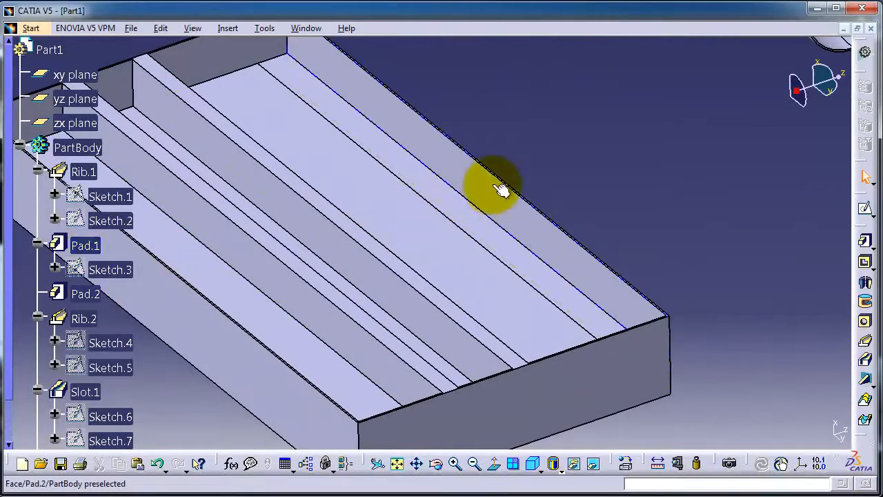
middle_click_drag(449, 219, 650, 247)
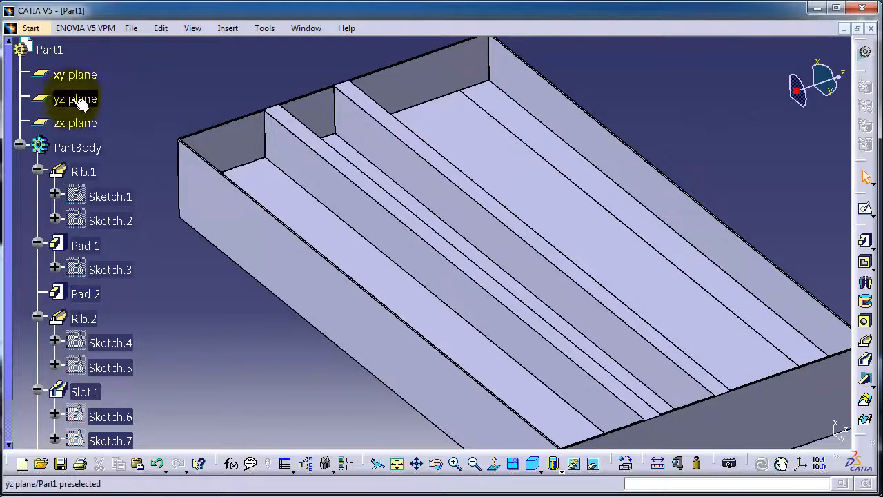
middle_click_drag(453, 241, 567, 256)
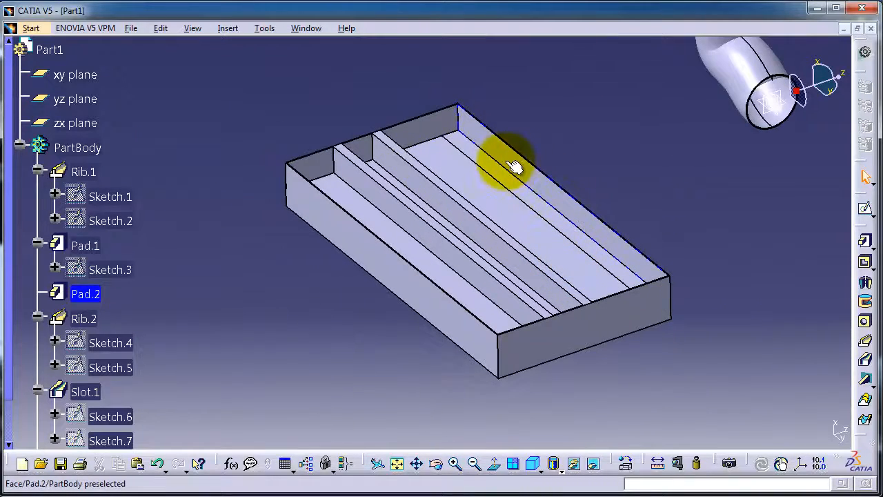
- Open a sketch on the inner face of the end wall in the tray's widest compartment
mouse_move(595, 240)
middle_mouse_down()
mouse_move(581, 282)
mouse_move(583, 211)
middle_mouse_up()
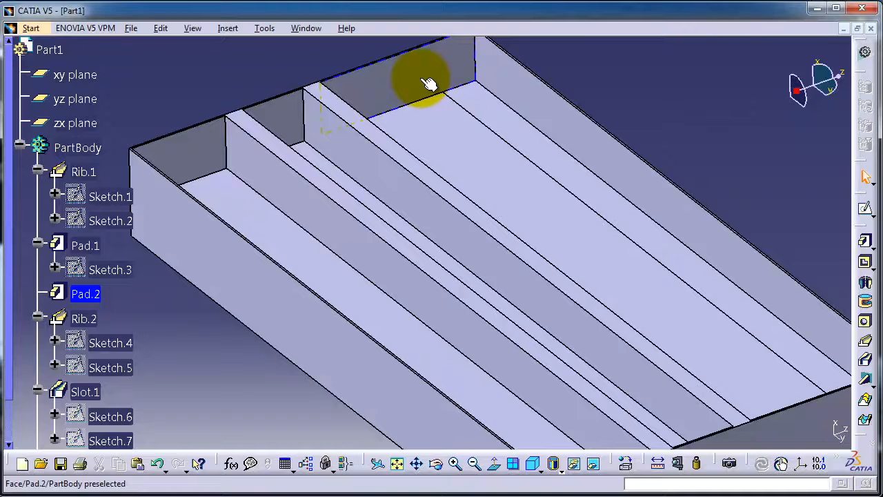
left_click(704, 188)
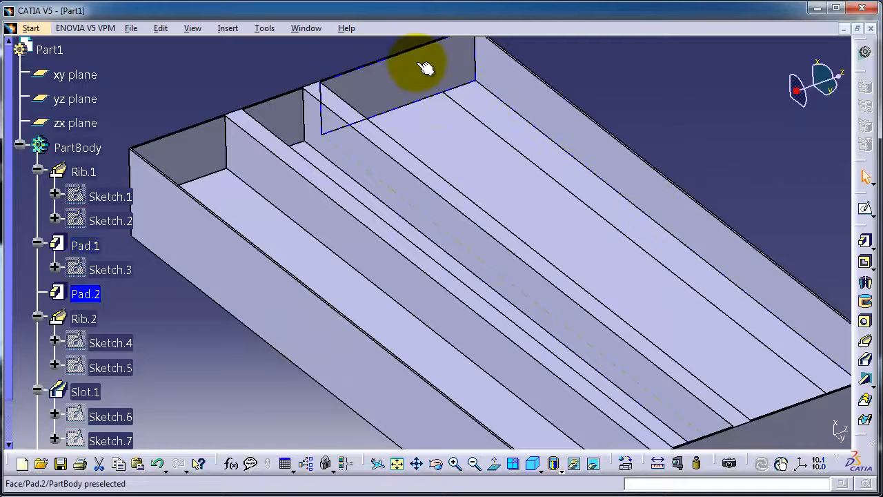
left_click(865, 209)
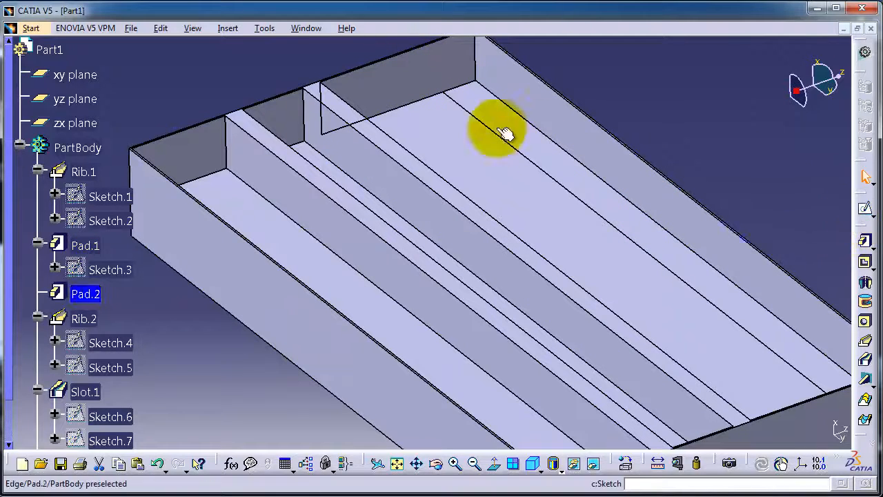
left_click(417, 78)
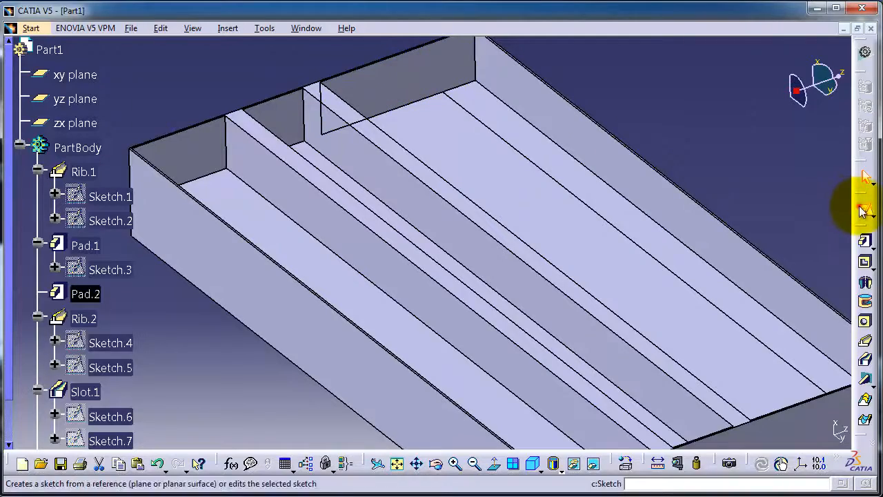
left_click(862, 210)
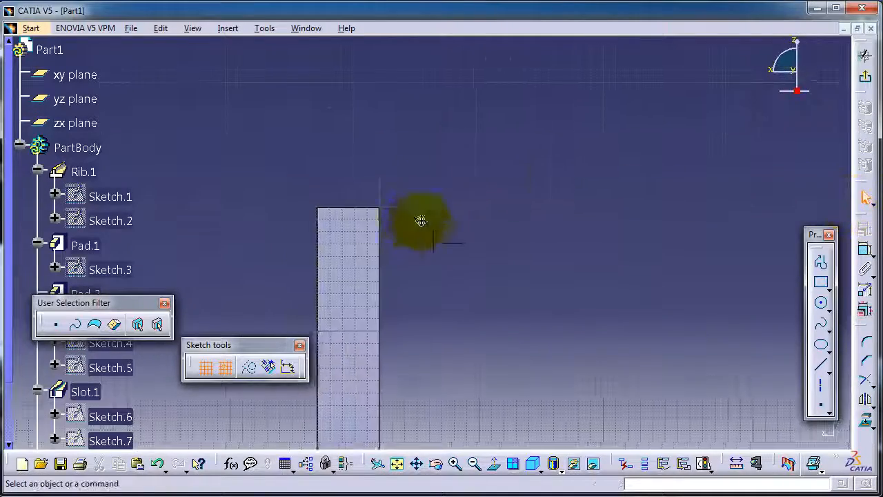
- Draw a short slanted line on the end wall near its corner with the long side wall
middle_click_drag(421, 221, 516, 221)
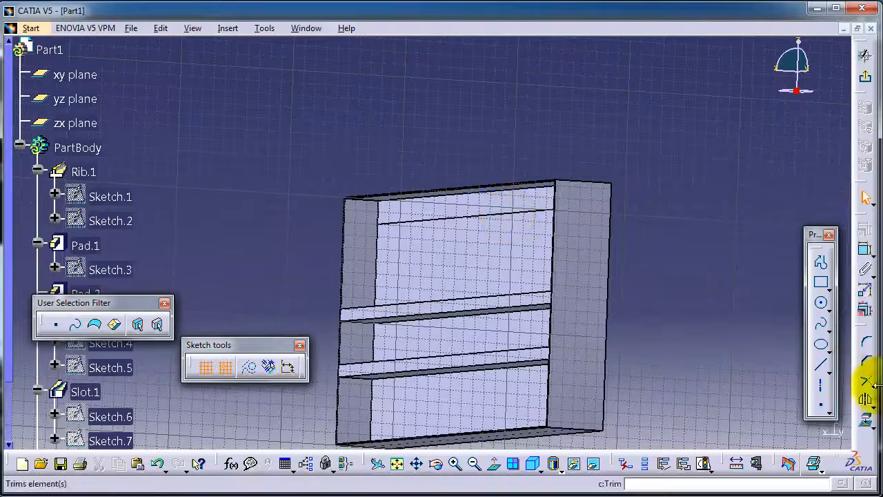
left_click(820, 363)
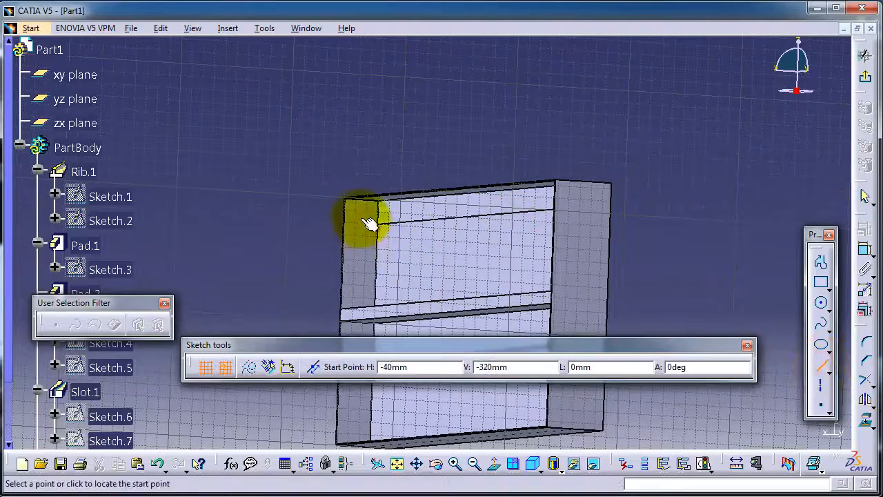
middle_click_drag(293, 191, 296, 147)
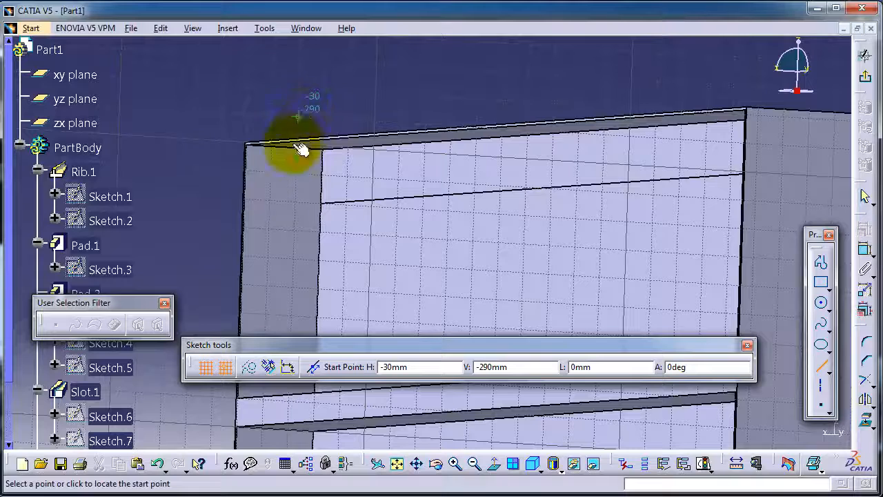
left_click(271, 173)
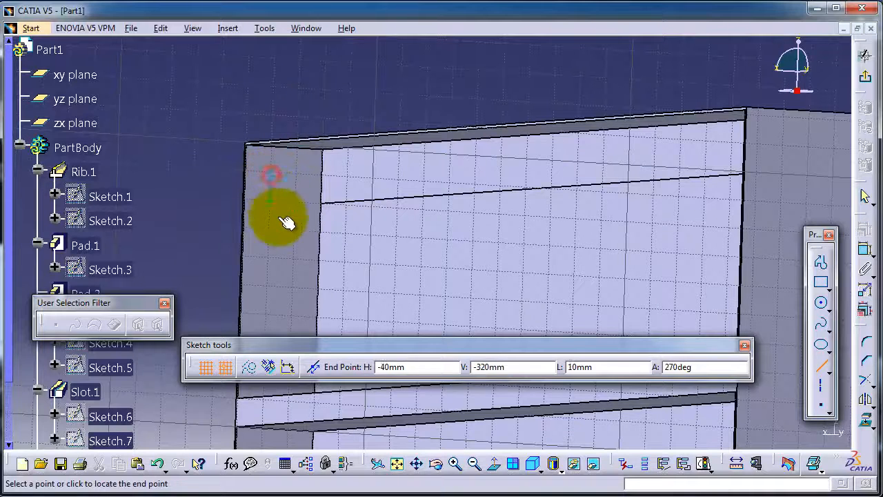
left_click(307, 247)
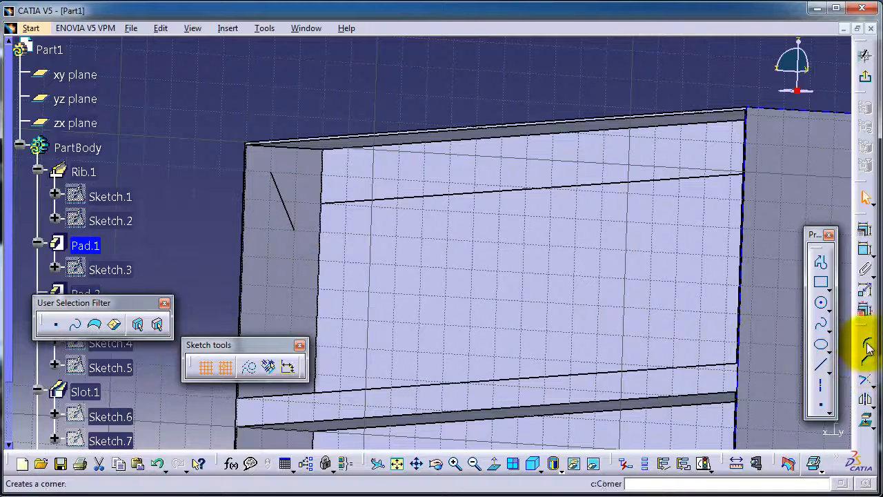
- Add an angle constraint between the slanted line and the end wall's floor edge, and set it to 45 degrees
left_click(867, 254)
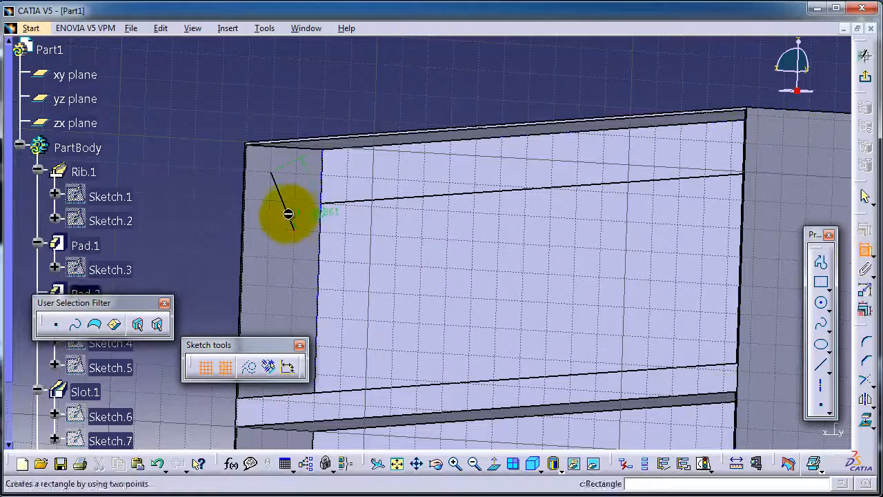
left_click(324, 226)
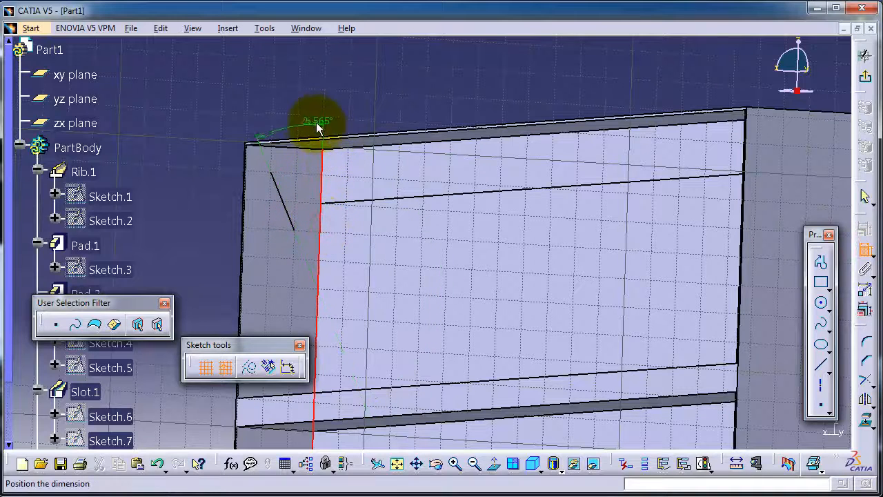
left_click(304, 117)
double_click(306, 119)
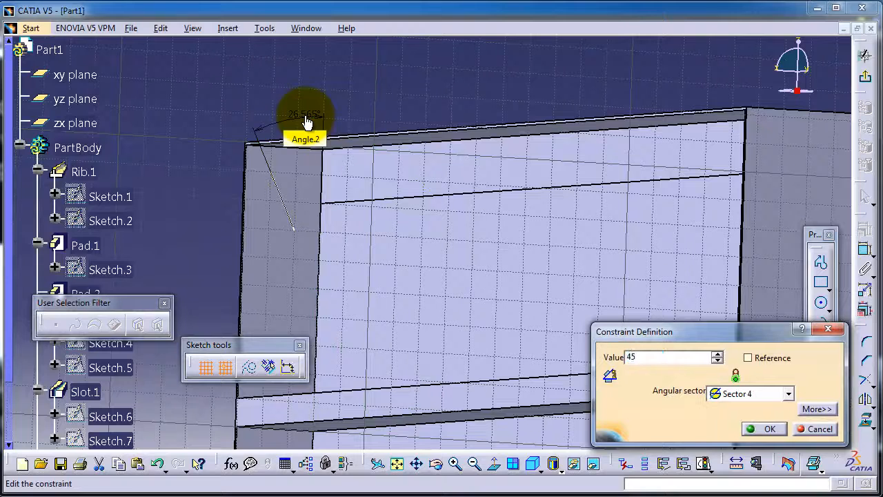
left_click(759, 428)
- Move the slanted line so it spans the corner between the long side wall and the tray floor, and finish the sketch
left_click(188, 94)
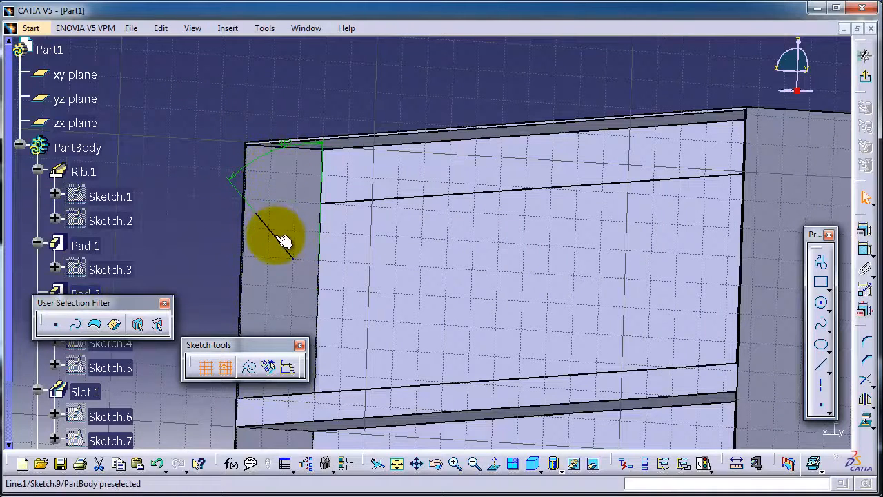
left_click_drag(275, 235, 294, 225)
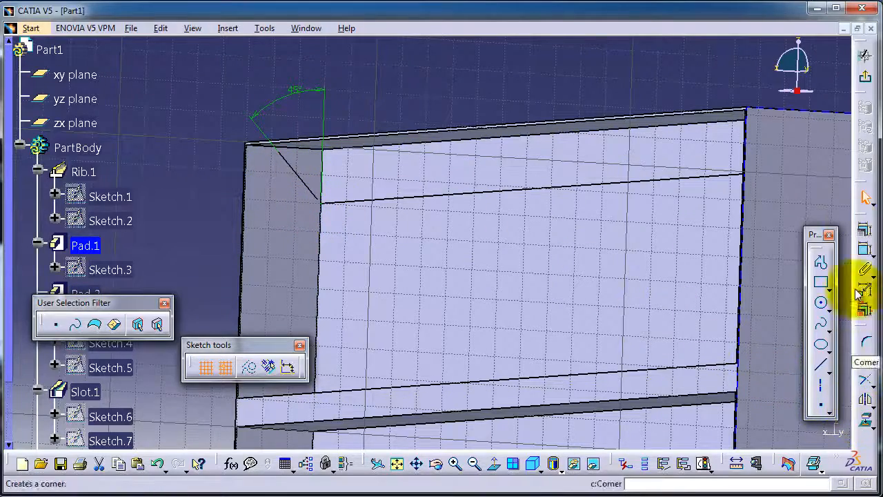
left_click(865, 76)
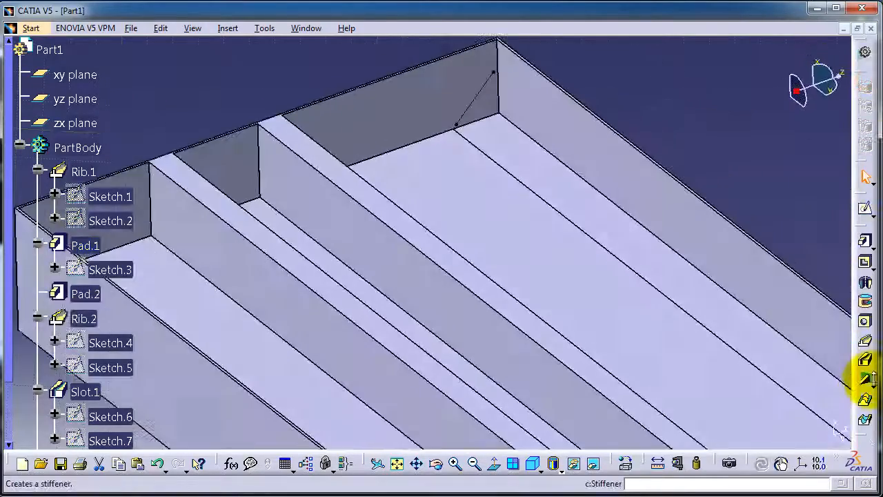
- Create a 10 mm thick From Side stiffener from the slanted line, trying the reversed depth direction and restoring the original one before confirming
left_click(866, 379)
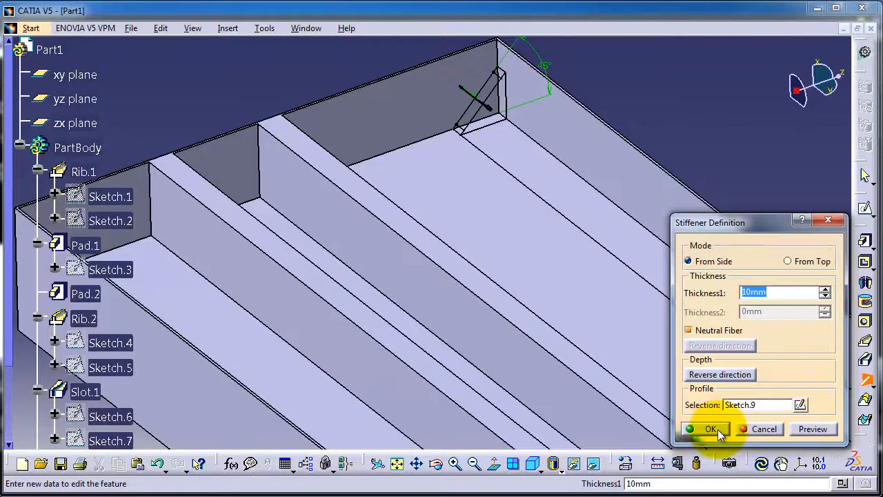
left_click(720, 375)
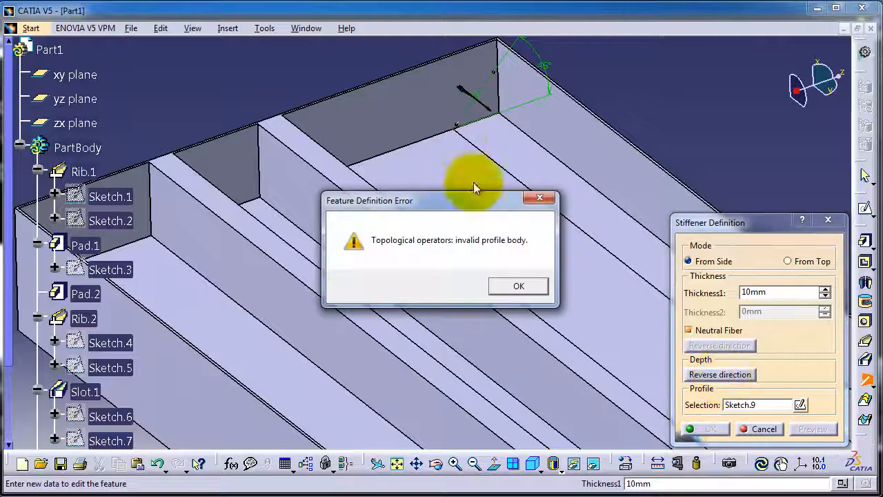
left_click(525, 284)
left_click(717, 374)
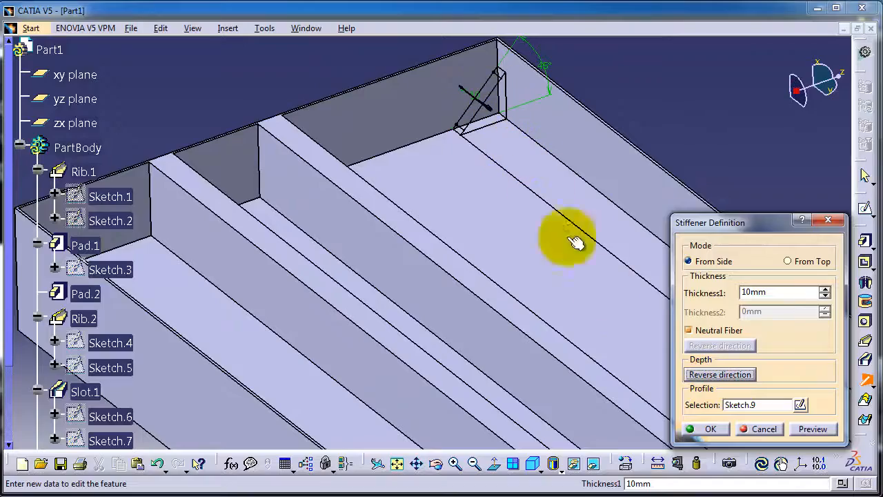
left_click(703, 428)
middle_click_drag(540, 228, 512, 173)
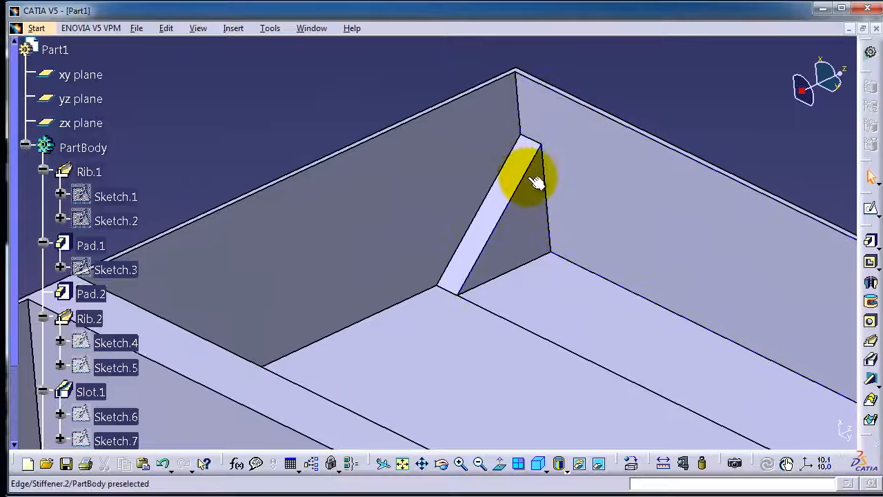
middle_click_drag(586, 288, 572, 224)
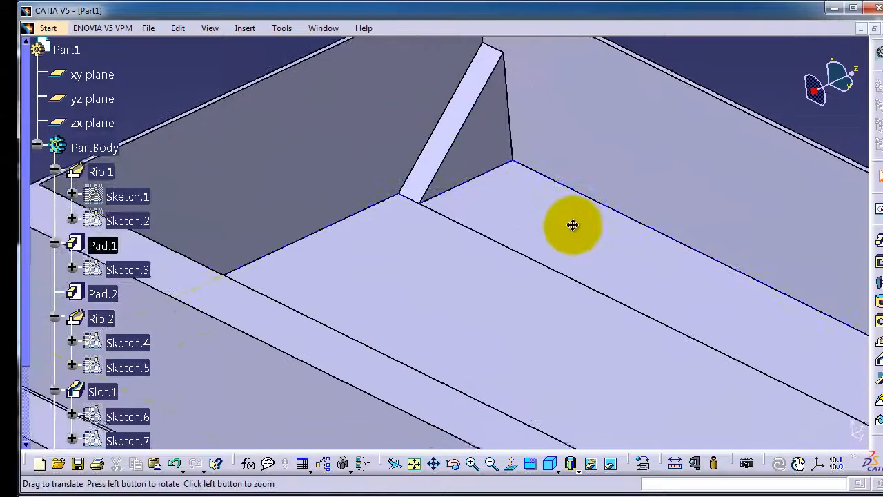
left_click(416, 468)
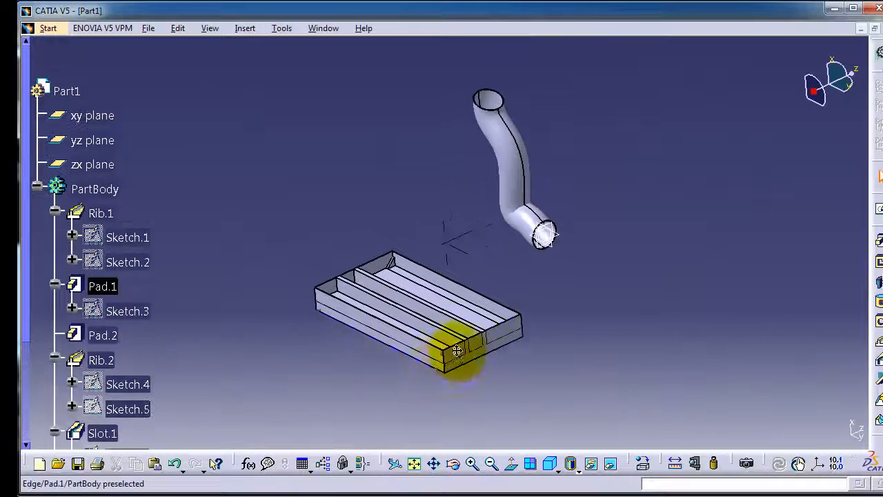
middle_click_drag(456, 351, 463, 343)
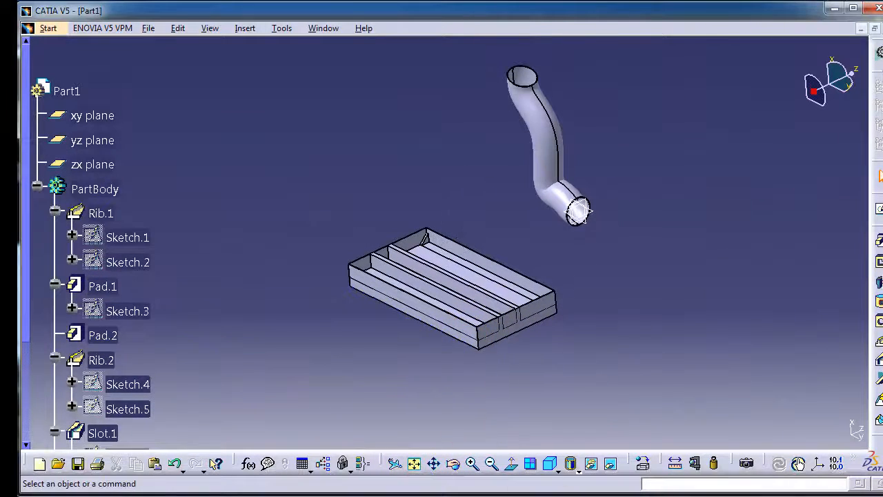